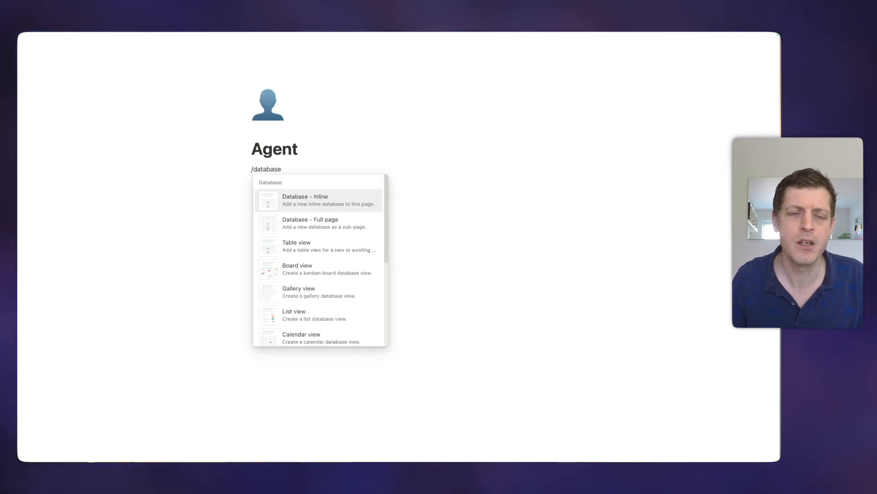
# Step: Insert an empty Database - Inline table on the Agent page below its title
pyautogui.moveTo(309, 198)
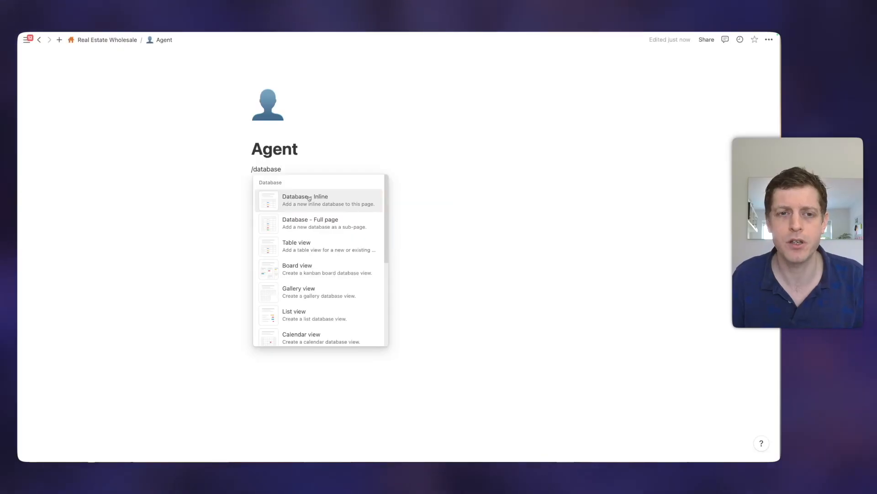
pyautogui.click(309, 198)
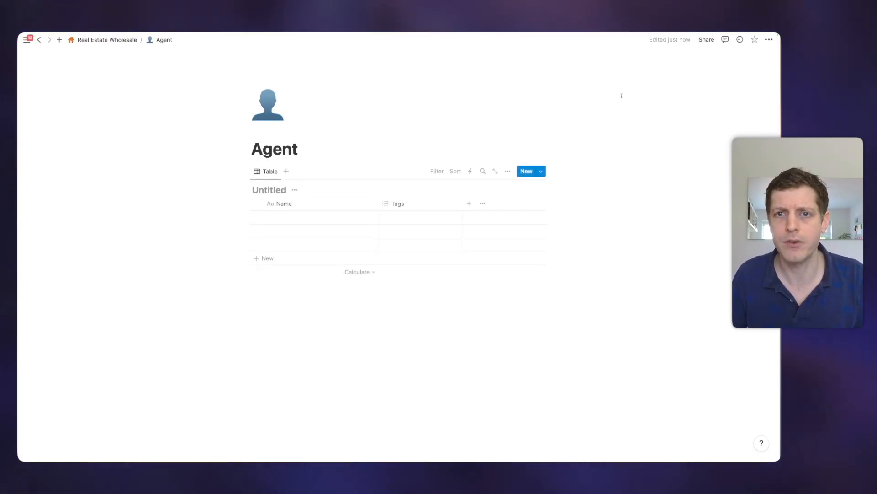
# Step: Switch the Agent page to full width and begin titling the table 'Estate Agent Contacts'
pyautogui.click(769, 39)
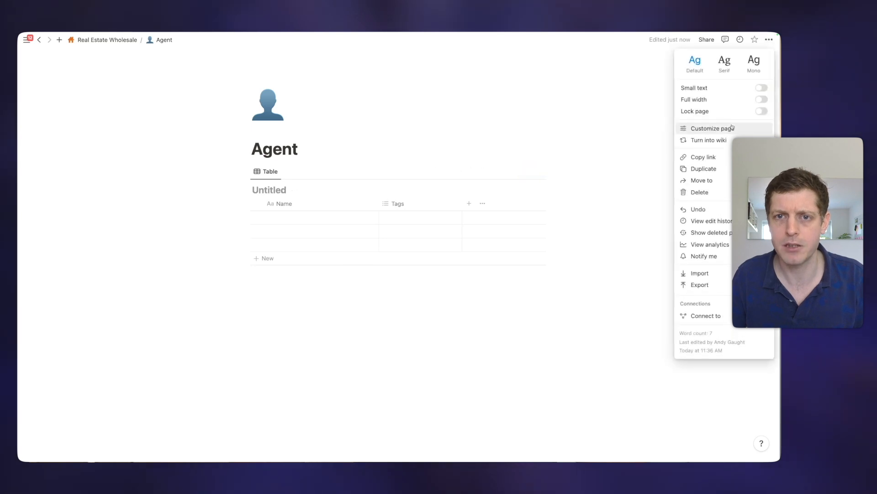
pyautogui.click(761, 100)
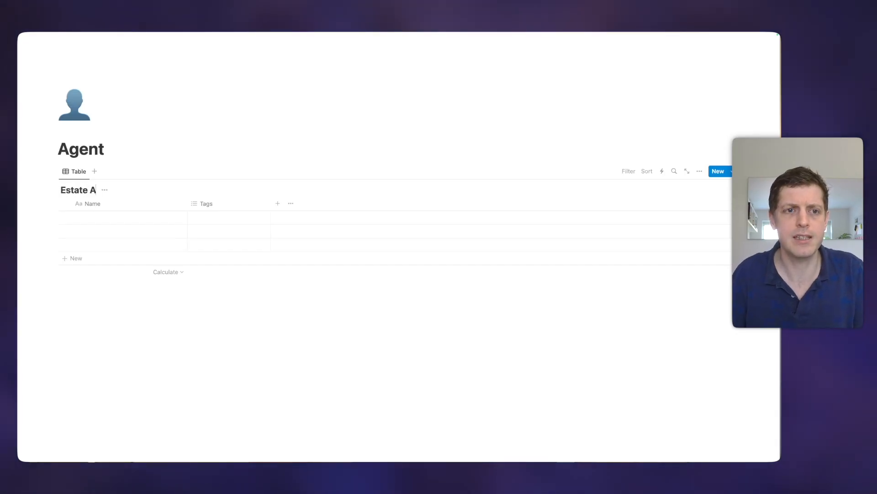
pyautogui.write('Agent Contacts')
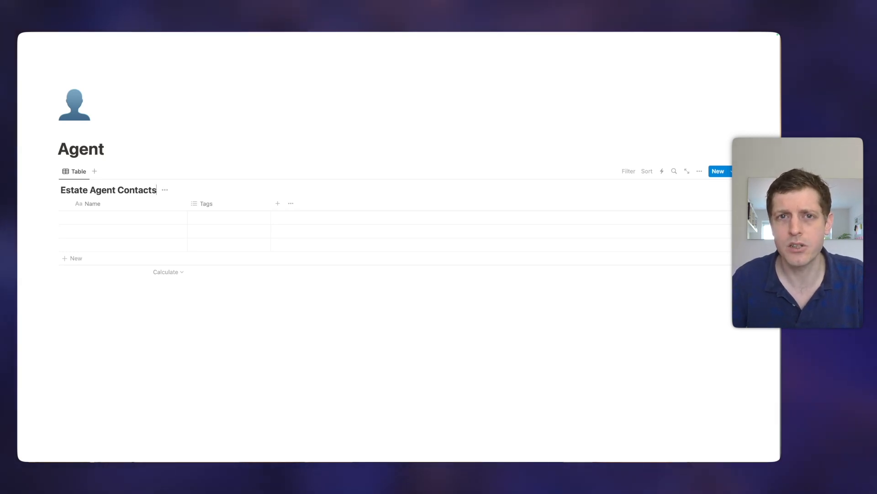
# Step: Rename the Name column to 'Estate Agent Name'
pyautogui.click(92, 204)
pyautogui.write('Esta')
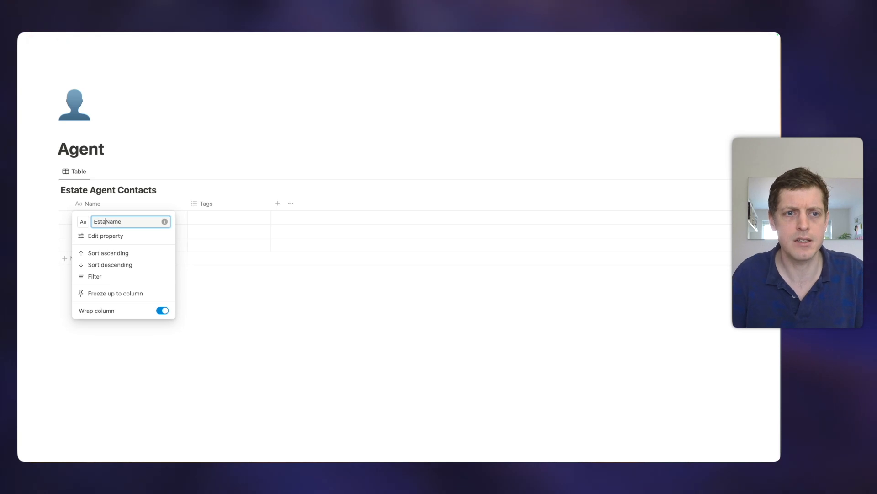
pyautogui.write('te Agent')
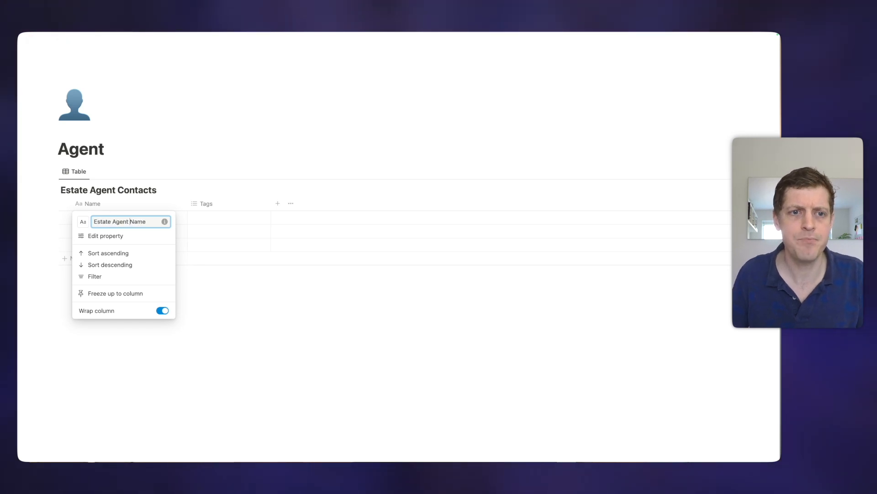
pyautogui.click(251, 297)
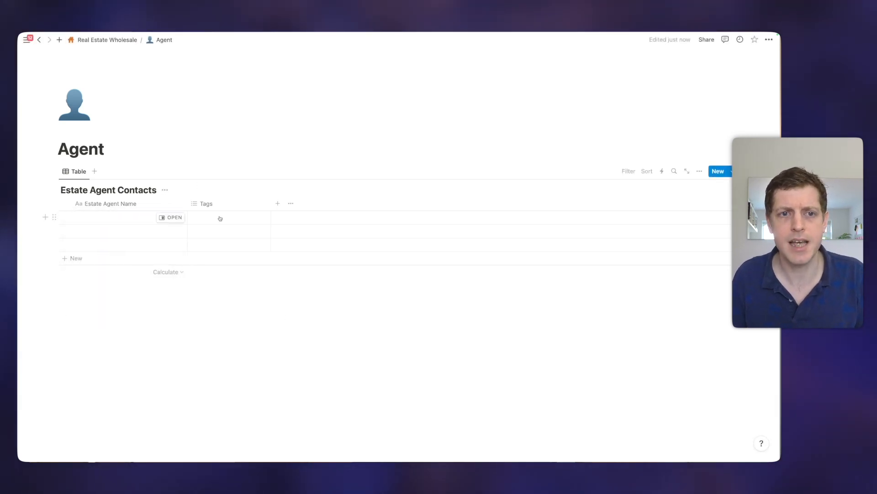
# Step: Delete the Tags column from the table
pyautogui.click(215, 207)
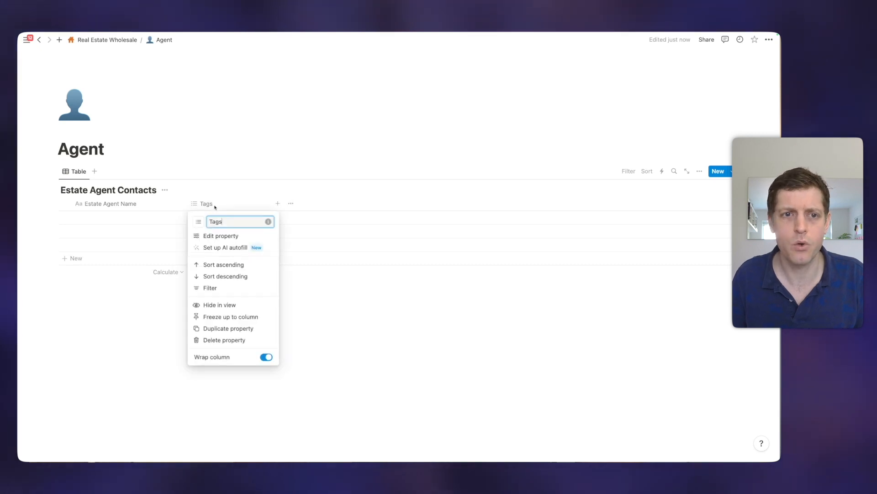
pyautogui.click(213, 339)
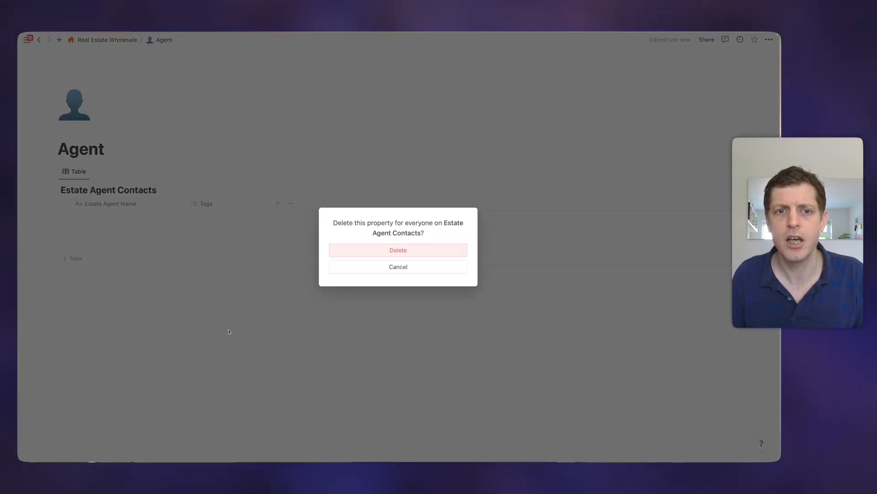
pyautogui.click(365, 252)
# Step: Add a new Phone-type column named Phone to the table
pyautogui.click(192, 204)
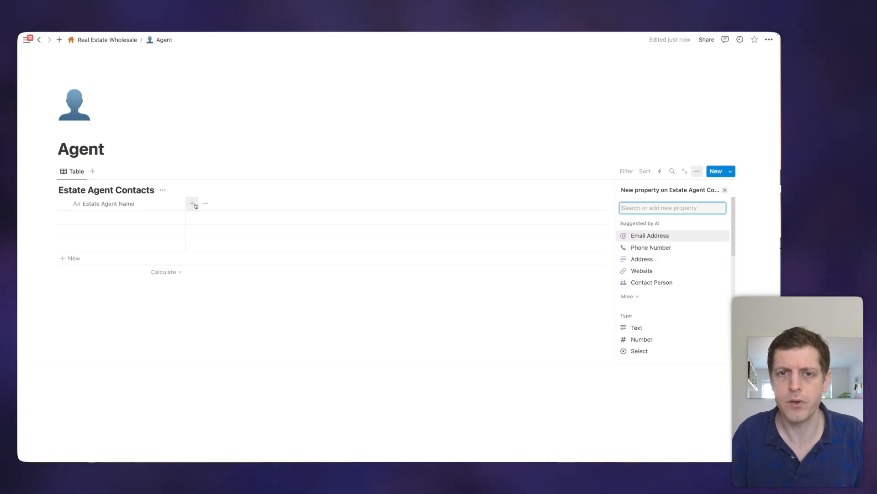
pyautogui.write('Phone')
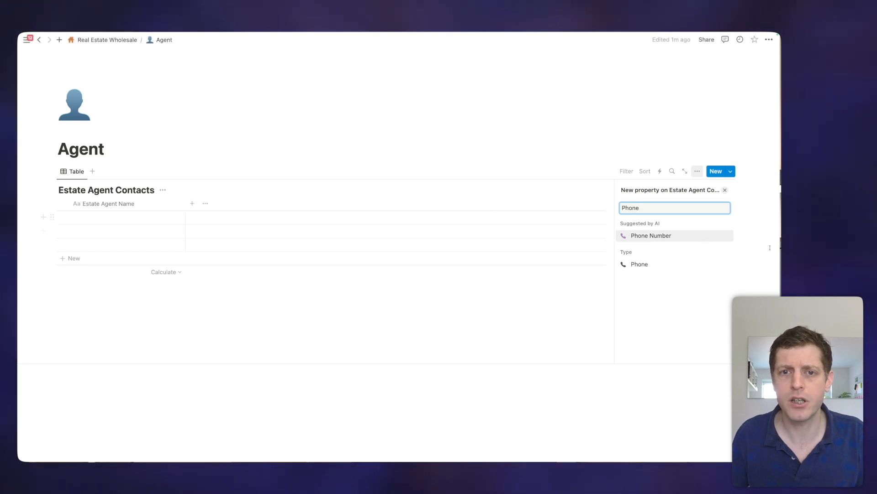
pyautogui.click(665, 264)
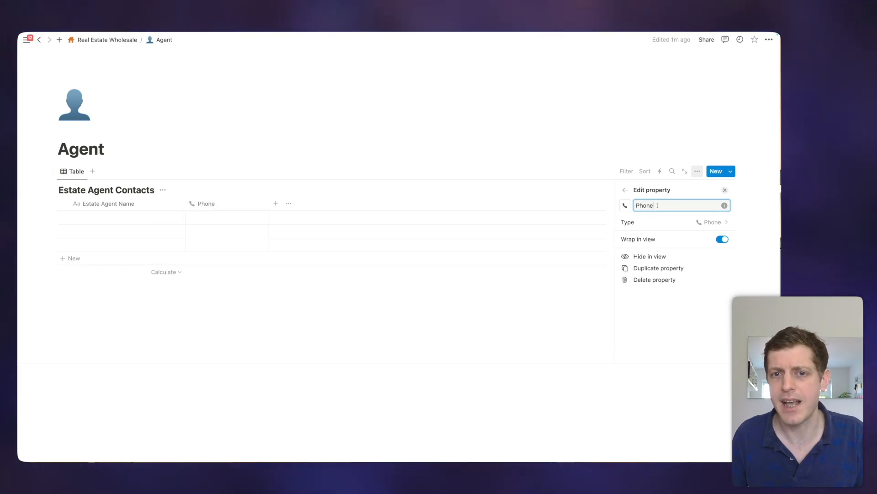
pyautogui.click(726, 191)
# Step: Enter a sample phone number in the first row's Phone cell
pyautogui.click(214, 217)
pyautogui.write('00000 111222')
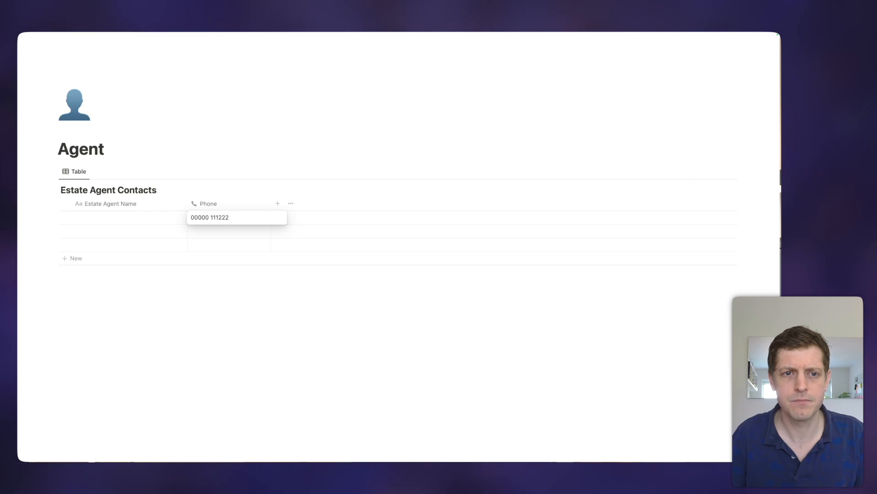
pyautogui.press('Return')
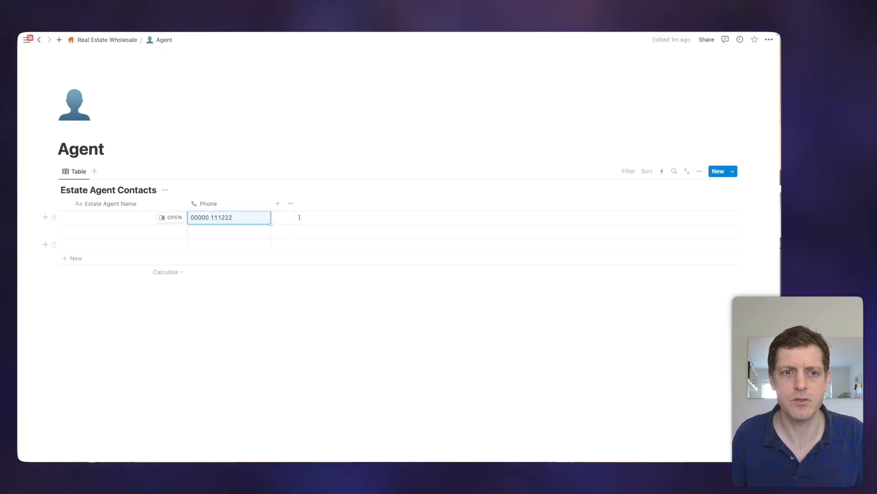
# Step: Add a new Email-type column named Email to the table
pyautogui.click(276, 205)
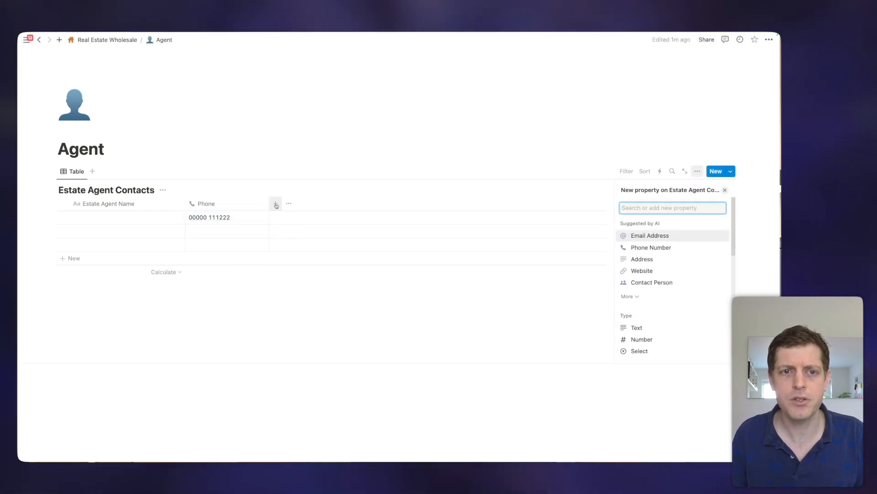
pyautogui.write('Email')
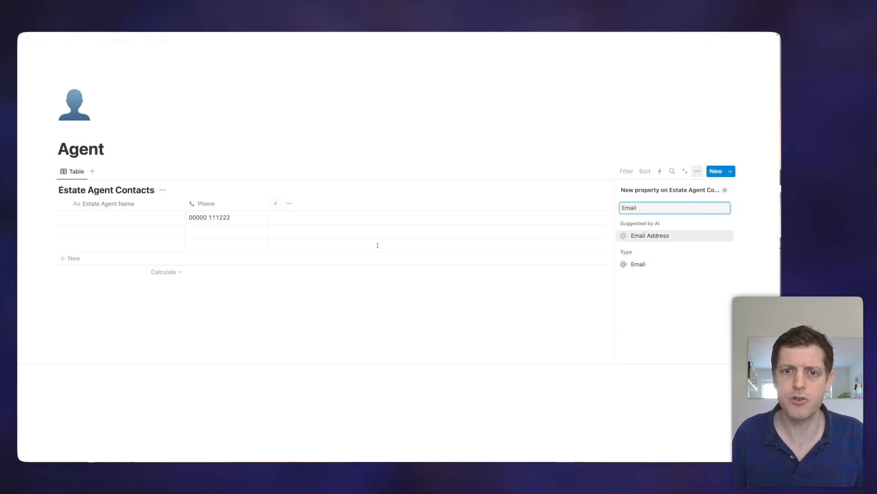
pyautogui.click(654, 264)
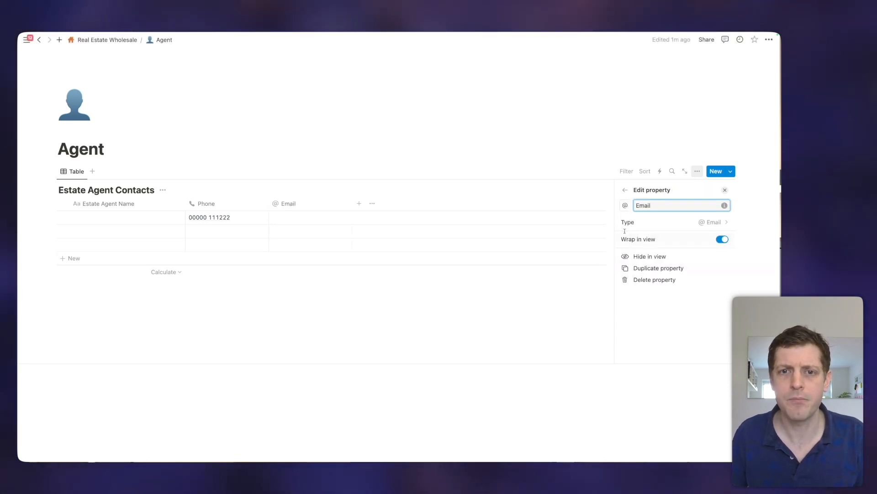
# Step: Type a sample email address into the first row's Email cell
pyautogui.click(310, 218)
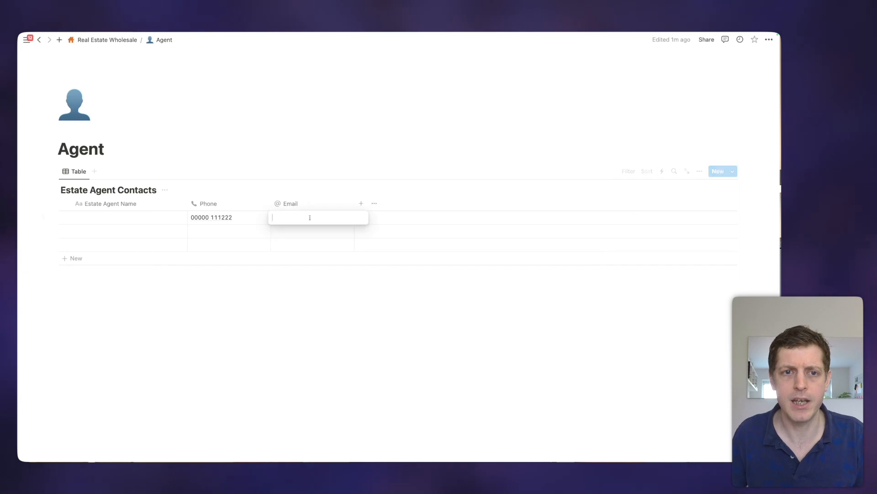
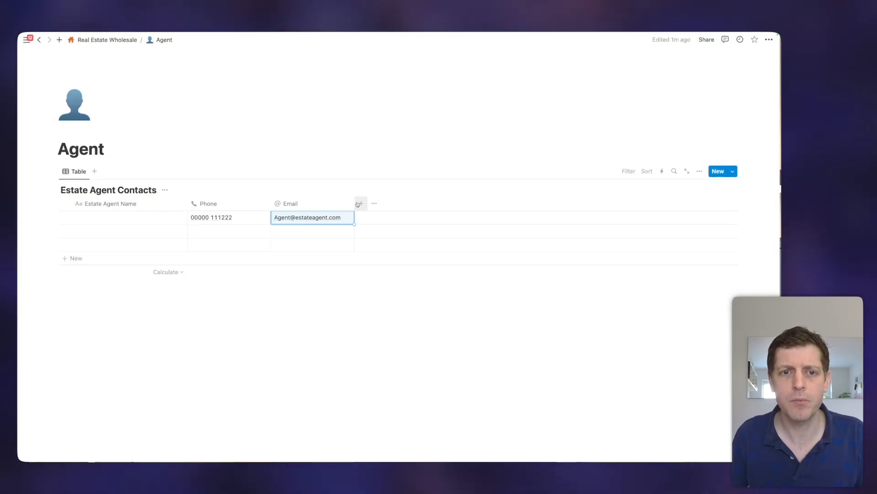
# Step: Add a Status-type column, found by searching 'stat', with rows defaulting to Not started
pyautogui.click(359, 204)
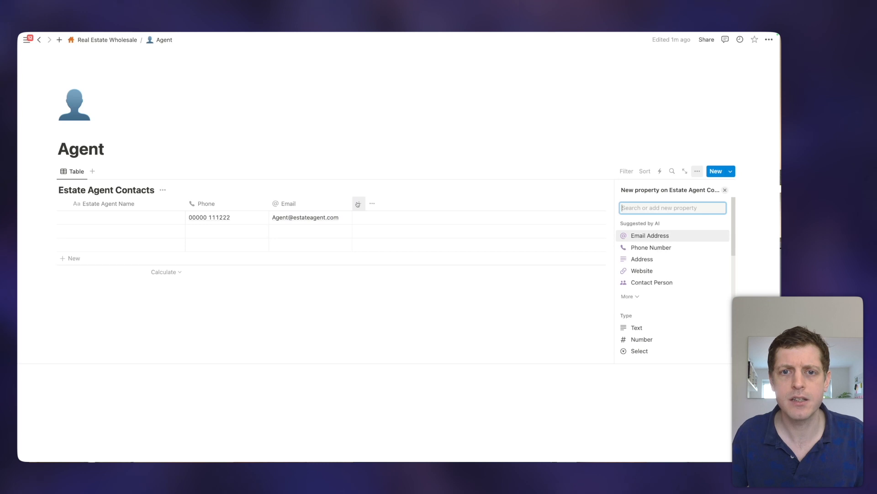
pyautogui.write('stat')
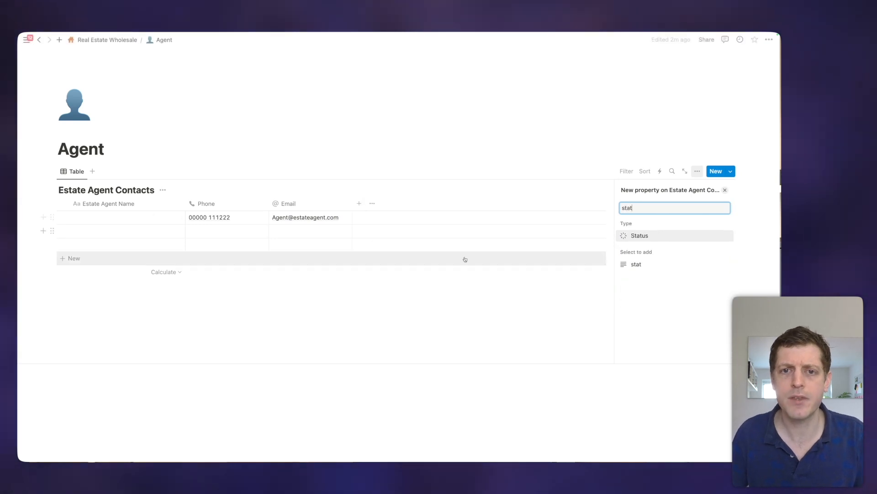
pyautogui.click(645, 235)
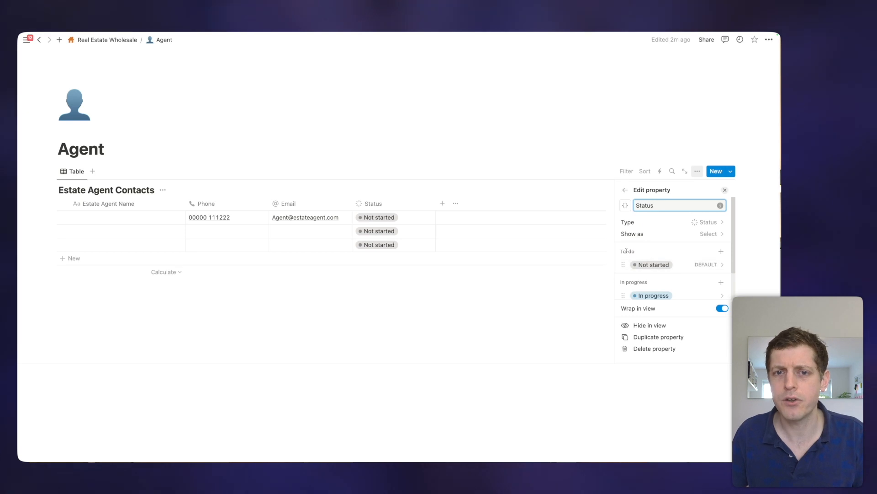
# Step: Rename the Not started status option to New
pyautogui.scroll(-2, 658, 276)
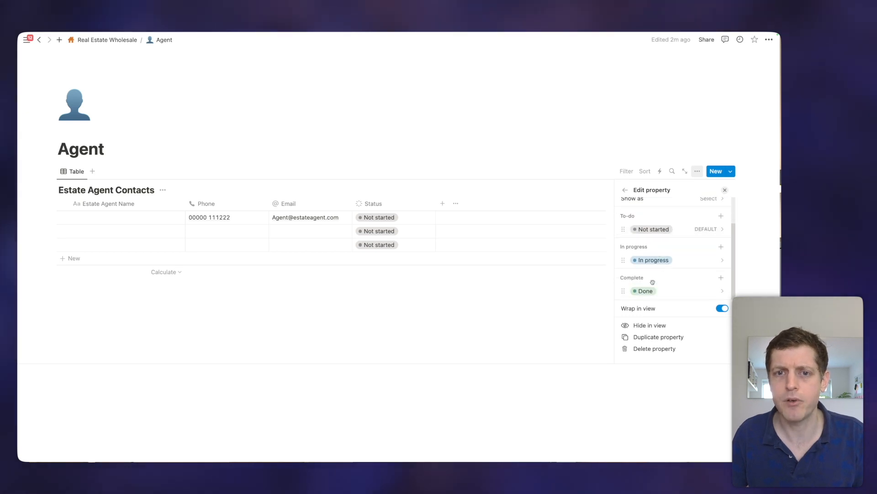
pyautogui.scroll(2, 654, 279)
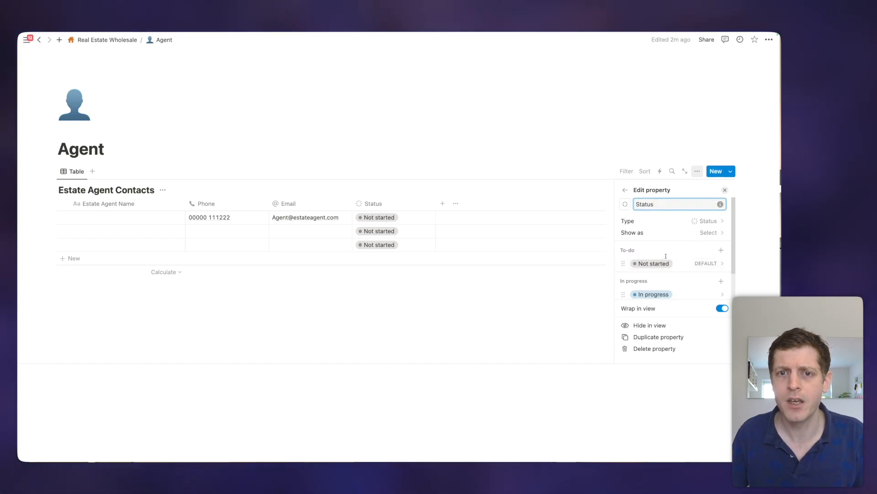
pyautogui.scroll(-1, 665, 247)
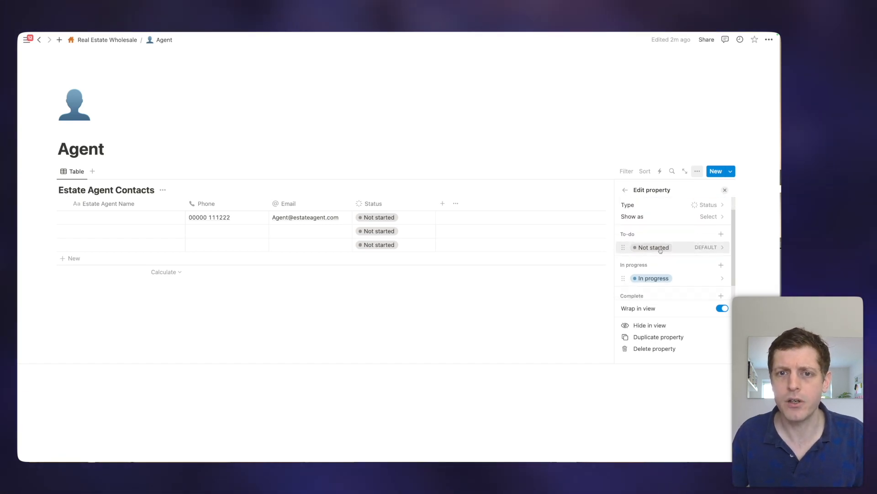
pyautogui.click(715, 247)
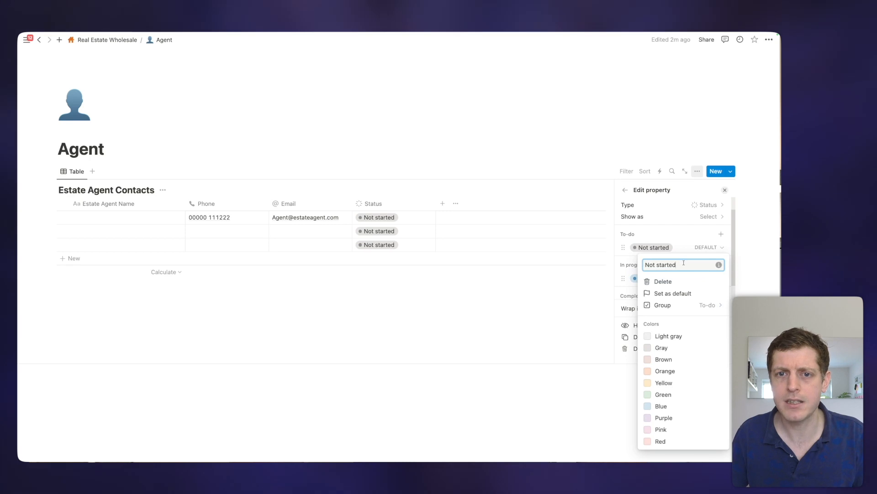
pyautogui.write('New')
pyautogui.press('Return')
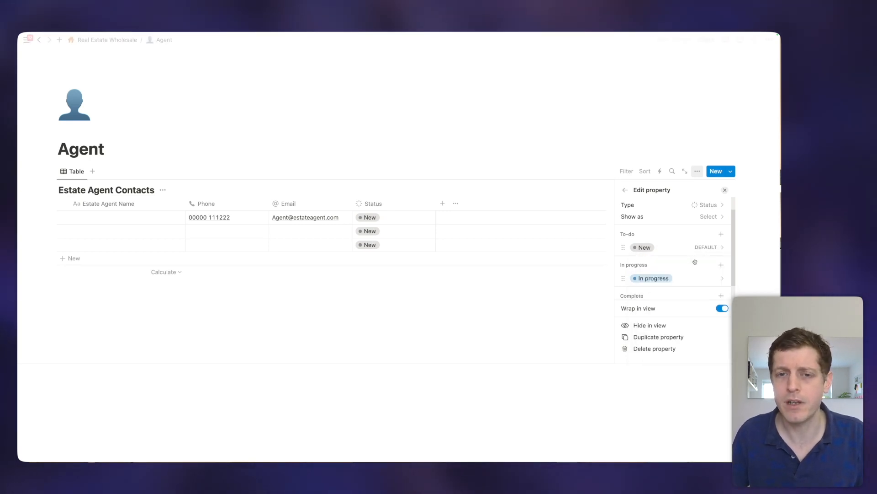
# Step: Rename the In progress status option to Current
pyautogui.scroll(-1, 686, 265)
pyautogui.click(652, 265)
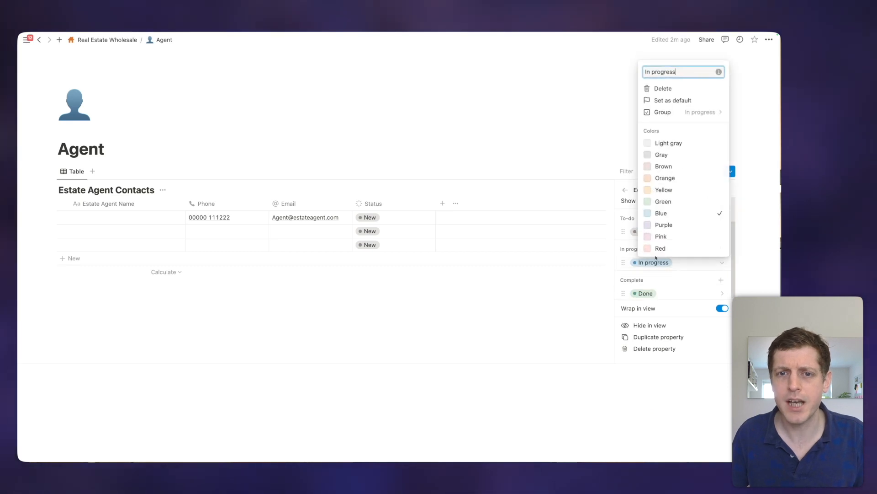
pyautogui.press('super+a')
pyautogui.write('Cu')
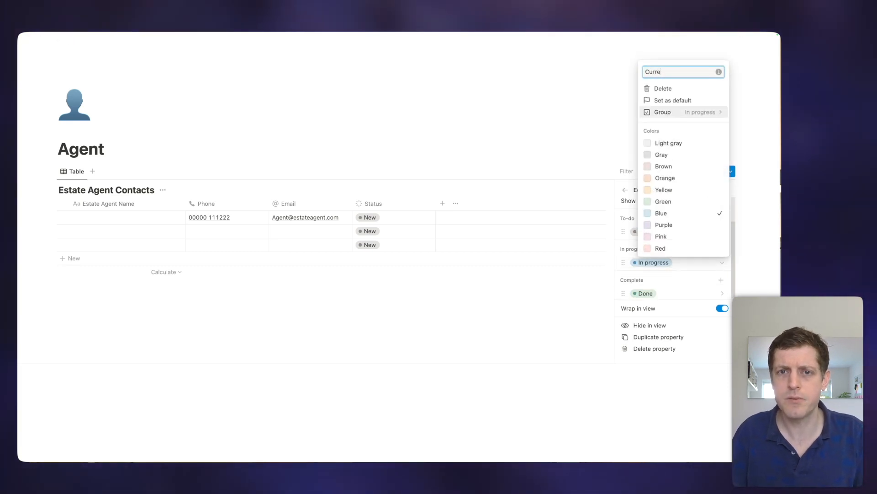
pyautogui.press('Return')
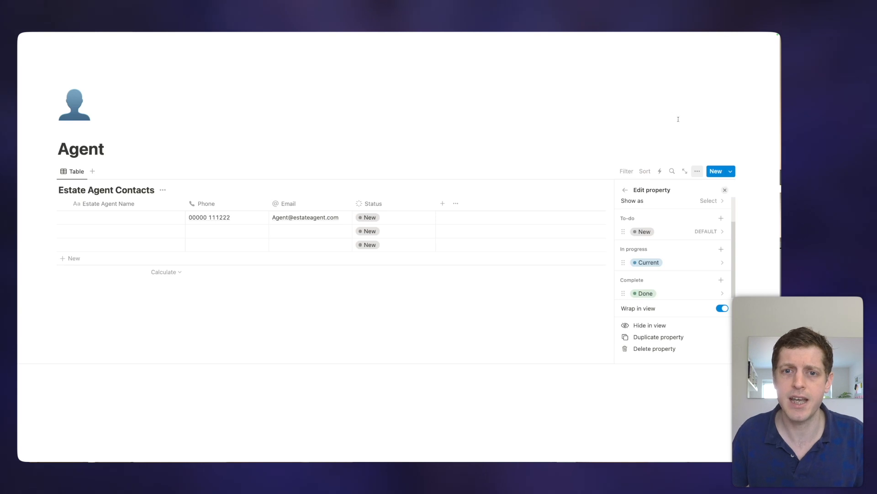
# Step: Rename the Done status option to Archive
pyautogui.scroll(-1, 681, 286)
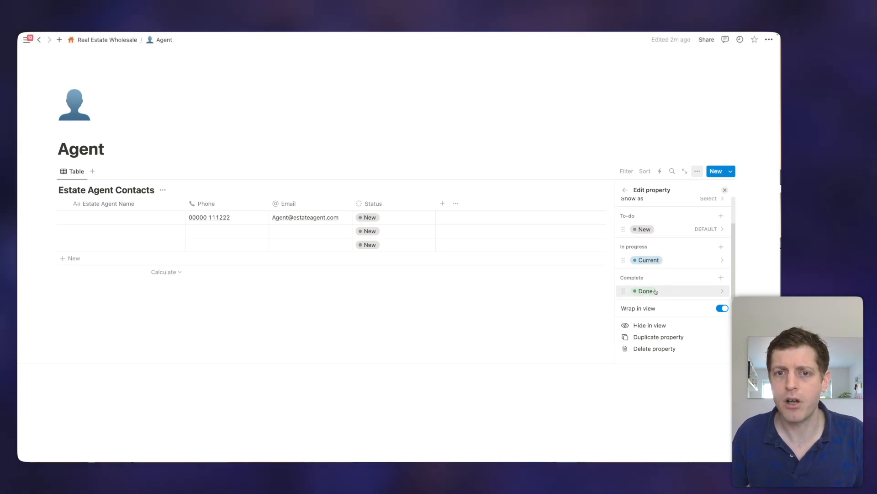
pyautogui.click(655, 291)
pyautogui.press('super+a')
pyautogui.write('Ar')
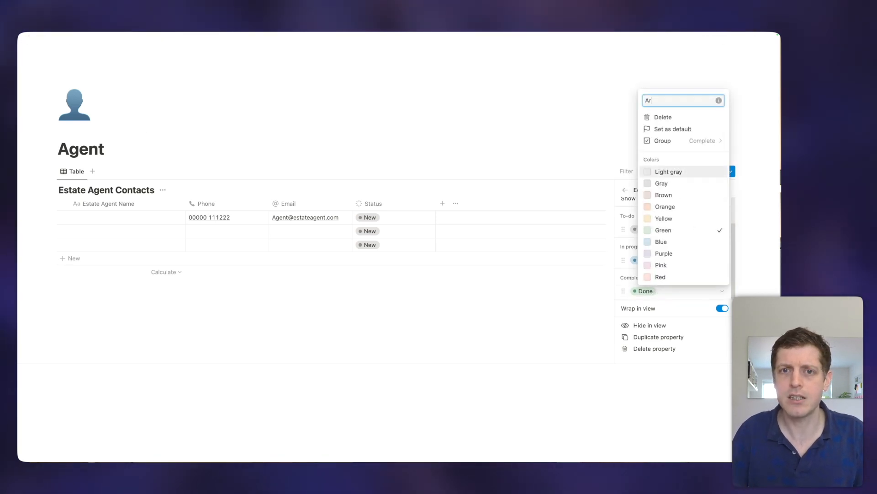
pyautogui.write('chive')
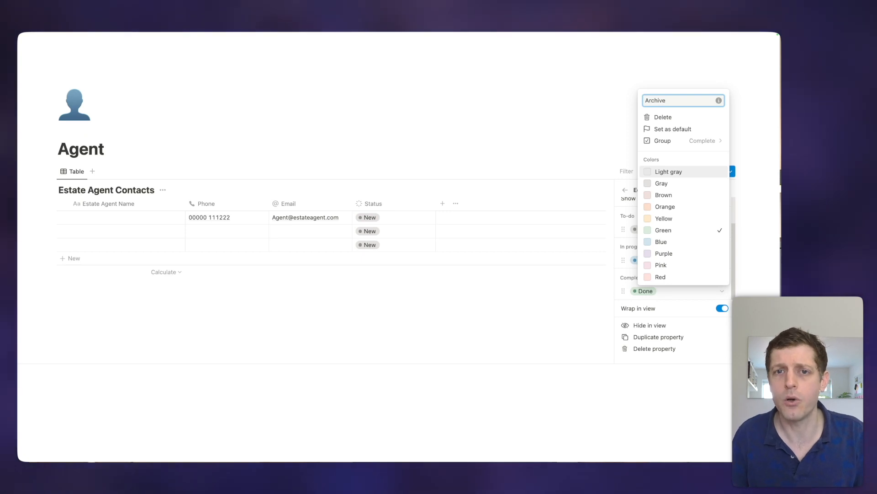
pyautogui.press('Return')
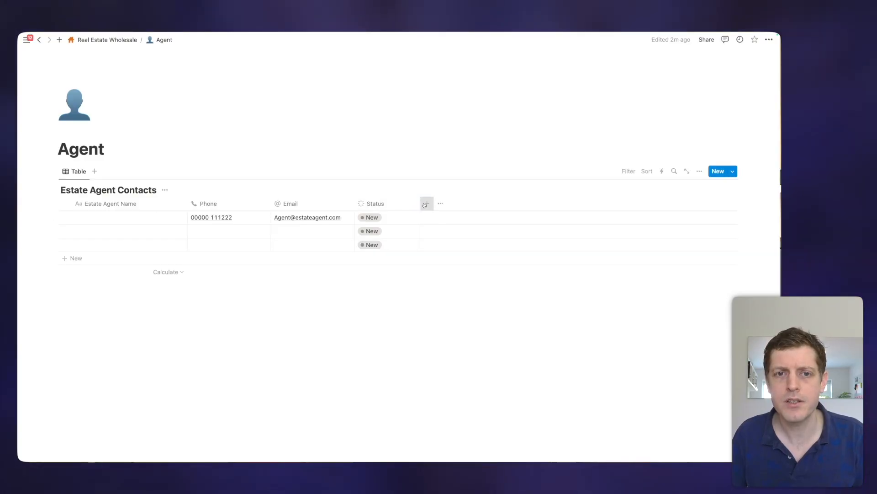
# Step: Add a Date-type column named 'Last Contacted' to the table
pyautogui.click(425, 204)
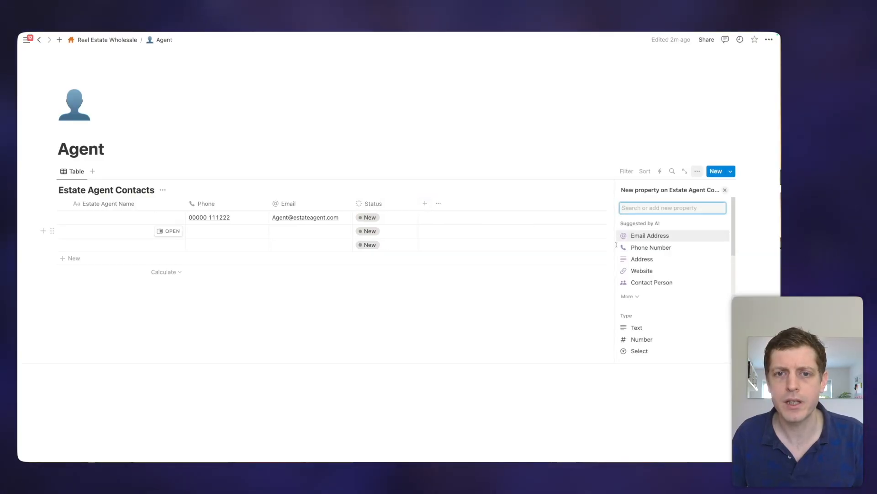
pyautogui.scroll(-3, 661, 263)
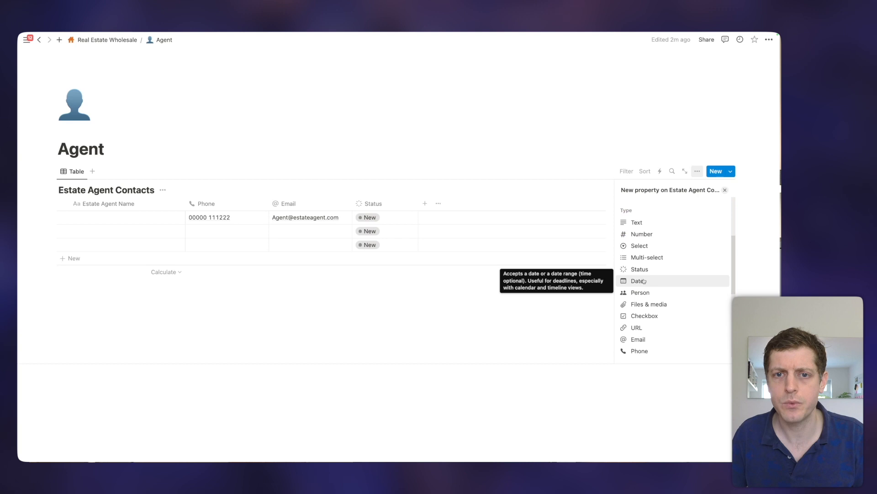
pyautogui.click(655, 280)
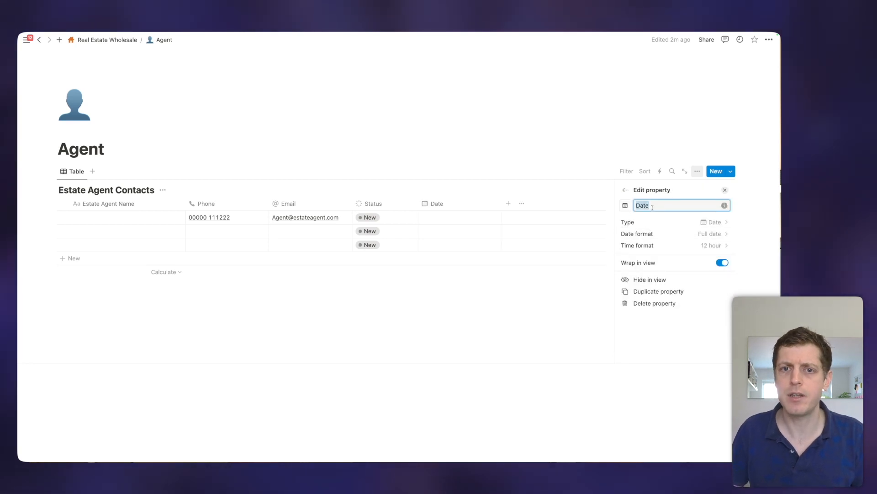
pyautogui.write('Last Contacted')
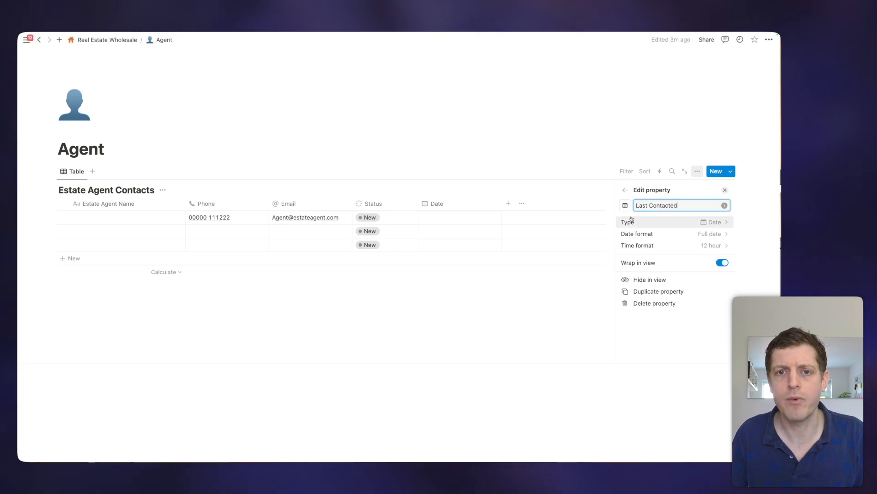
pyautogui.click(581, 315)
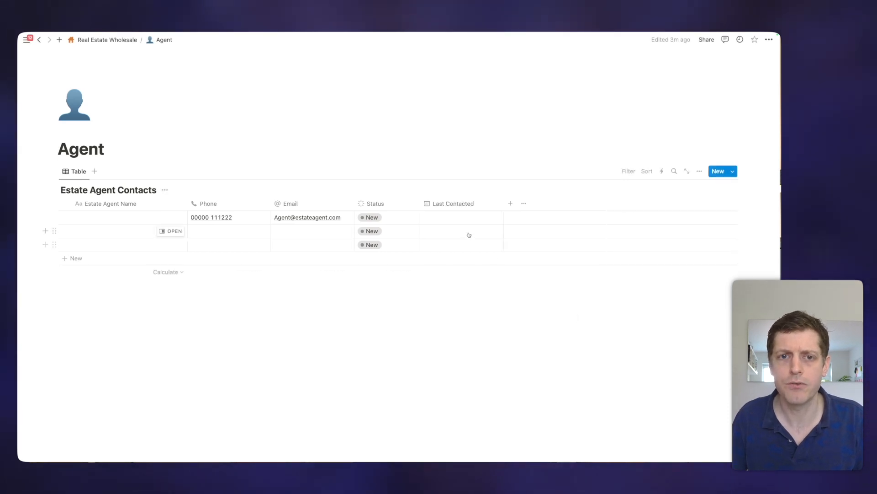
pyautogui.click(460, 219)
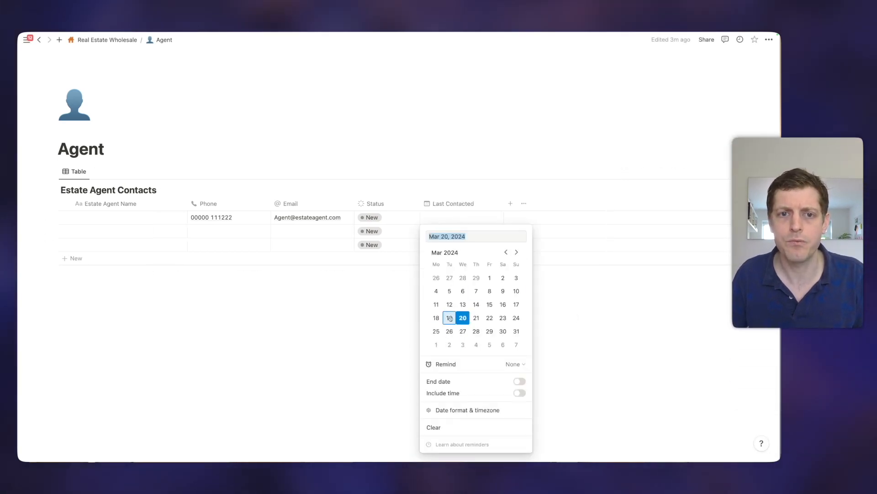
# Step: Set the first Last Contacted date to March 15, 2024 and move Status before Phone
pyautogui.click(491, 304)
pyautogui.click(417, 302)
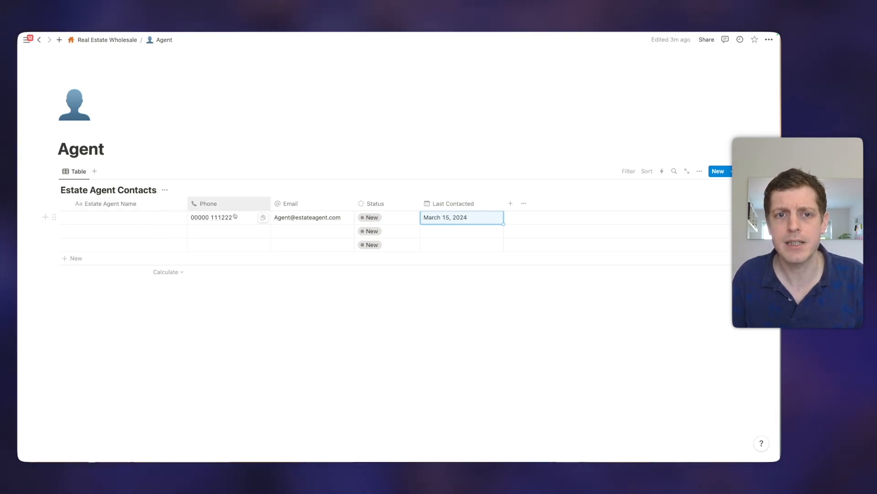
pyautogui.moveTo(359, 203); pyautogui.dragTo(208, 202)
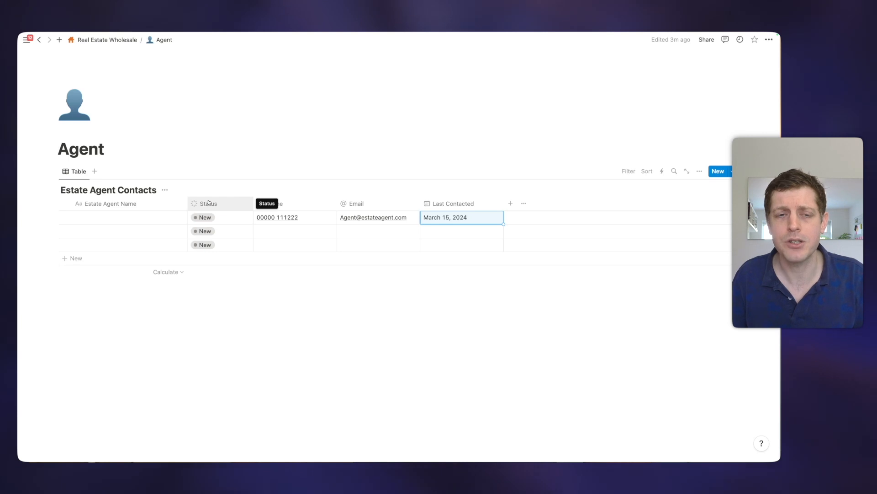
# Step: Move Status to the top of the first contact's properties in side peek, then close it
pyautogui.click(181, 218)
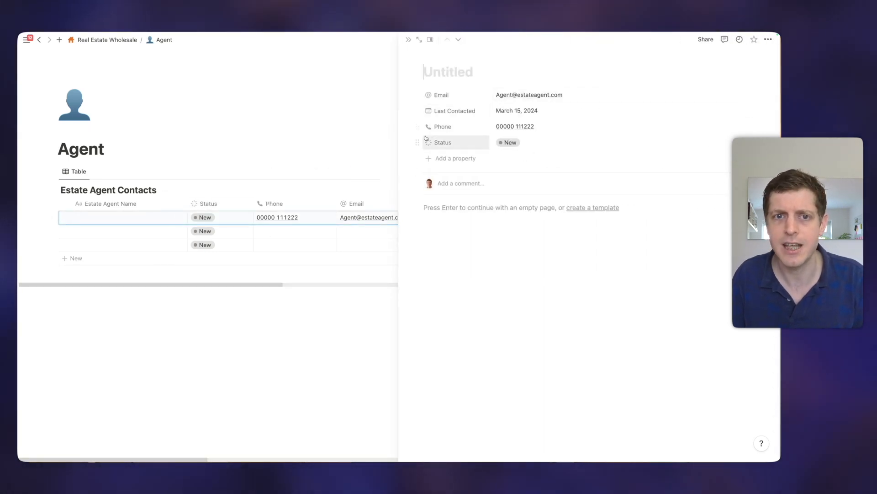
pyautogui.moveTo(419, 140); pyautogui.dragTo(417, 95)
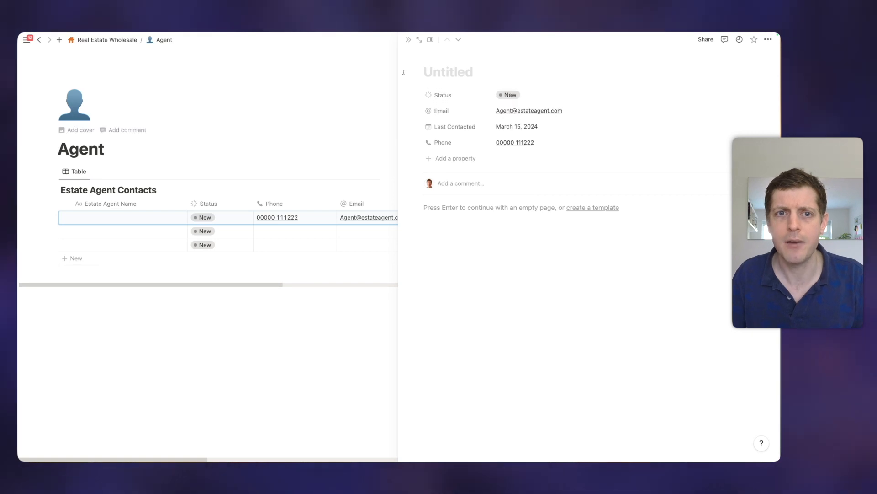
pyautogui.click(408, 40)
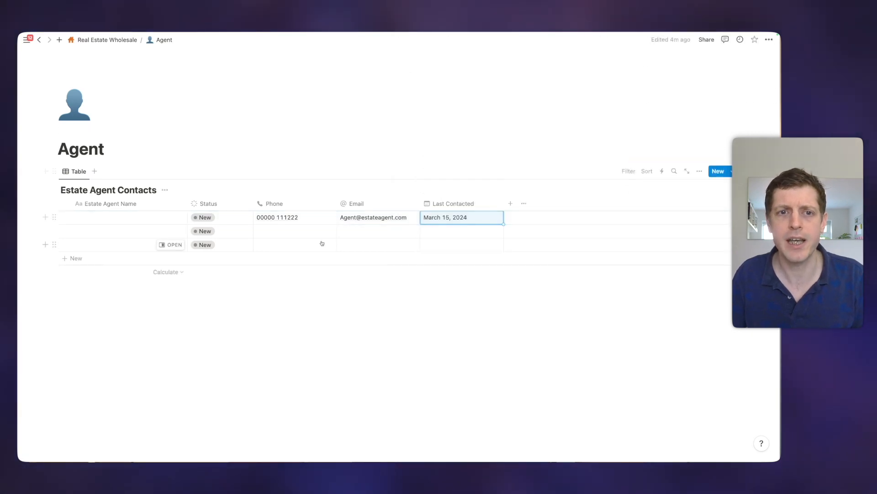
pyautogui.click(634, 170)
pyautogui.click(642, 171)
pyautogui.click(644, 171)
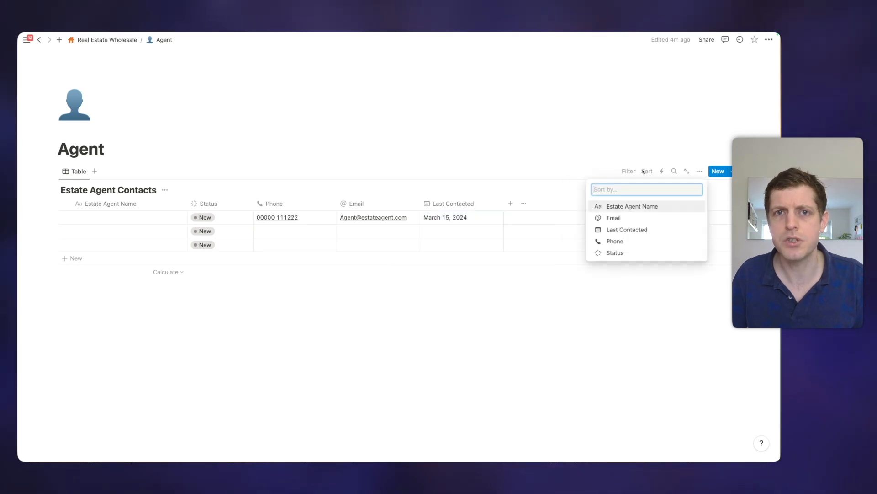
pyautogui.click(575, 160)
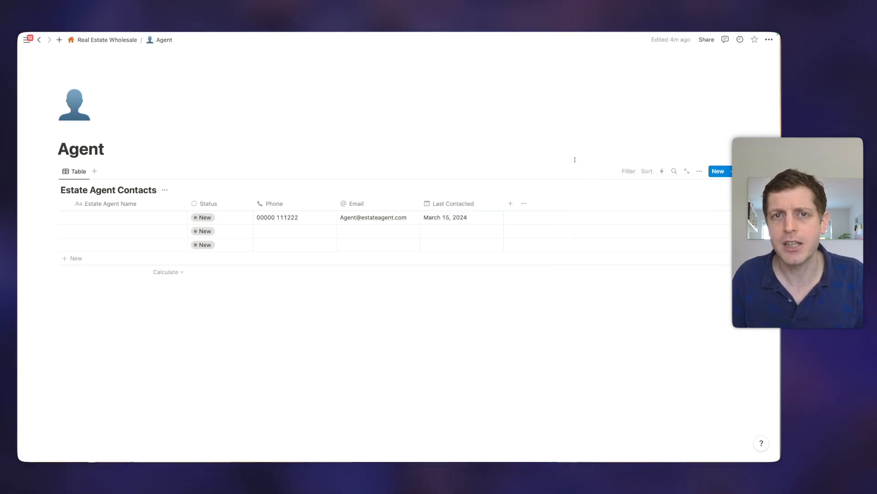